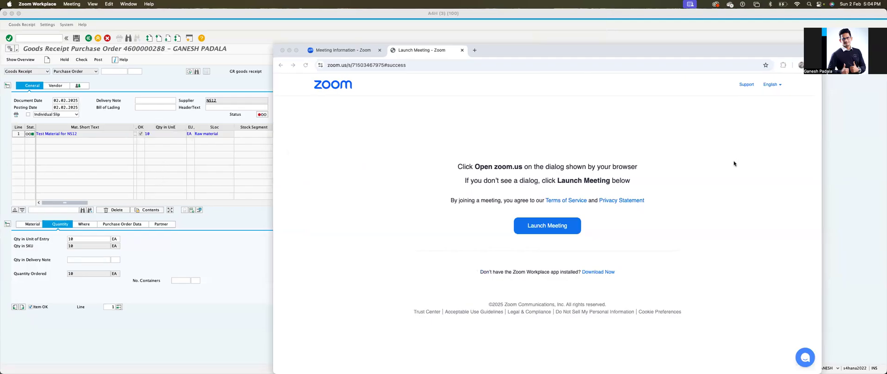
click(128, 160)
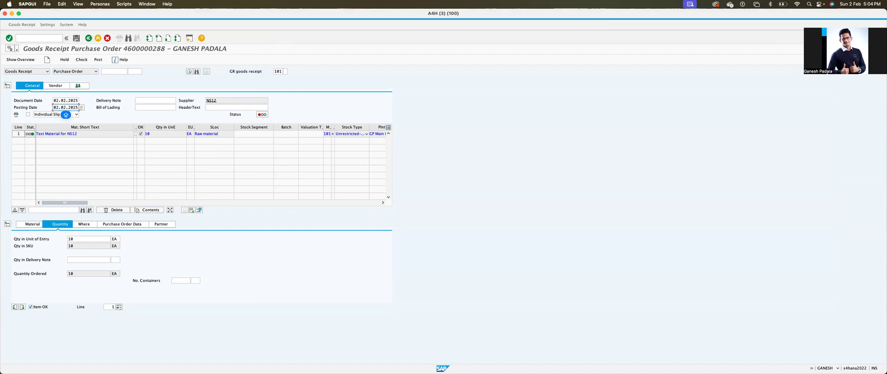
click(873, 26)
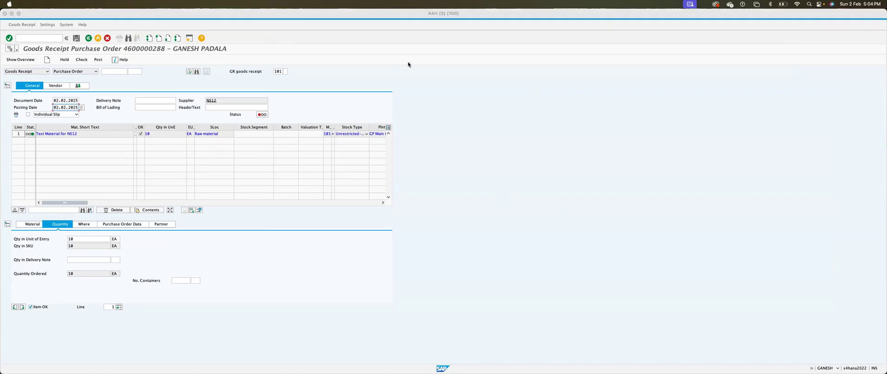
key(ctrl+Right)
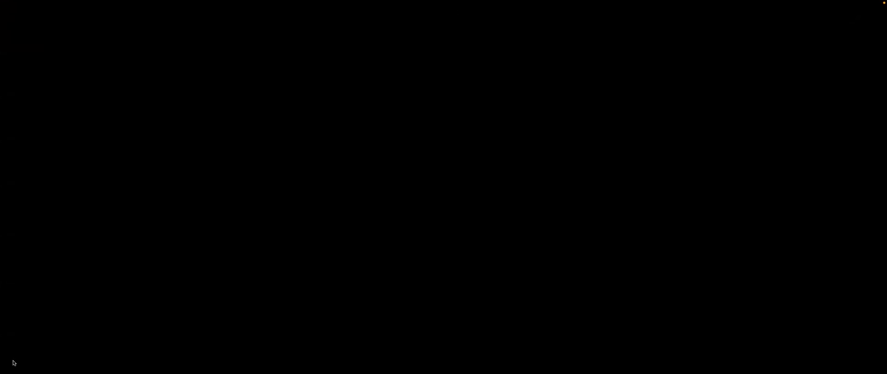
click(29, 156)
click(31, 150)
mouse_move(123, 2)
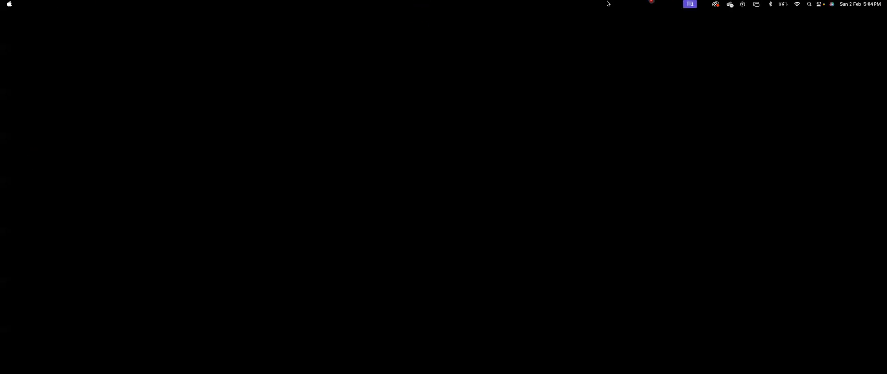
click(19, 14)
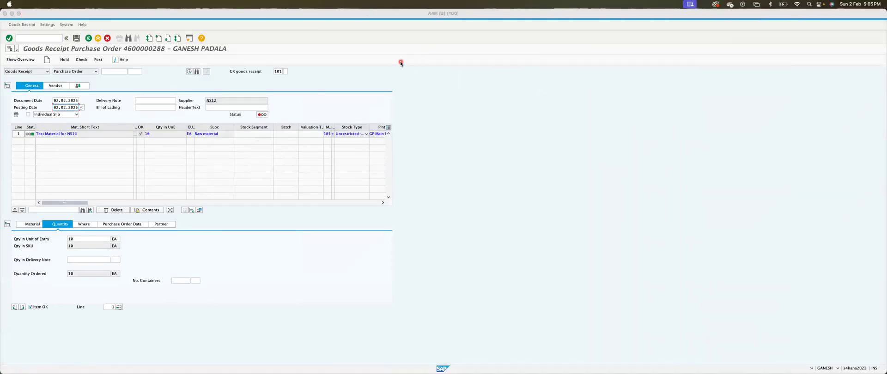
- Restart the goods receipt in transaction MIGO and load the copied purchase order number
click(39, 38)
text(/NMIGO)
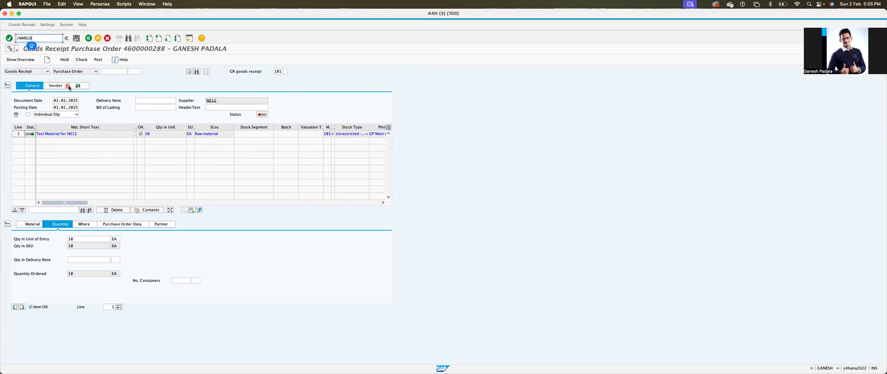
key(Return)
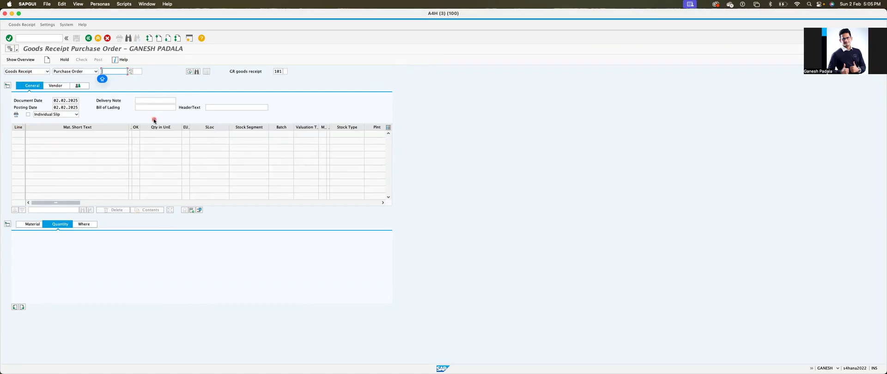
key(super+v)
key(Return)
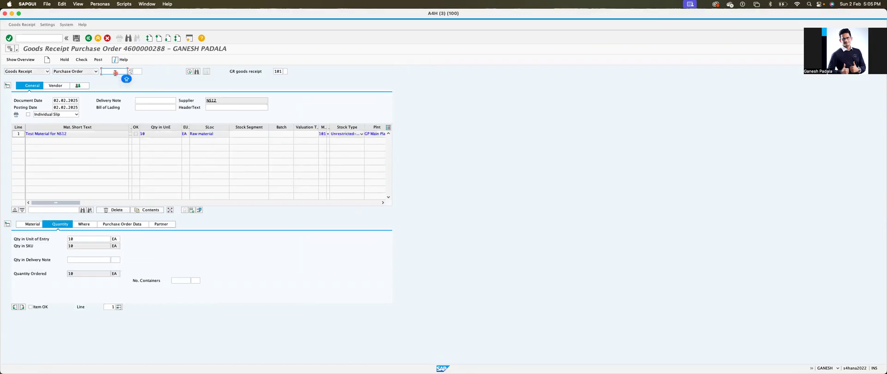
- Mark the line item as OK, set its quantity in unit of entry to 2, and check the goods receipt
click(30, 307)
click(77, 239)
key(BackSpace)
key(BackSpace)
text(2)
key(Return)
click(82, 62)
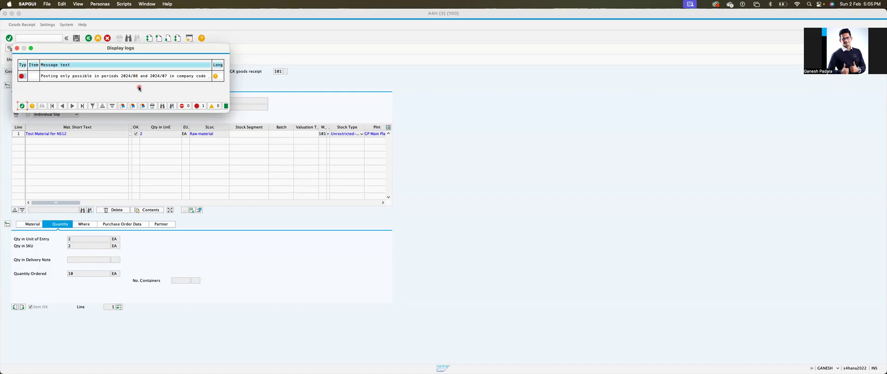
- Read the long text of the posting period error, and close the explanation and the log
click(214, 77)
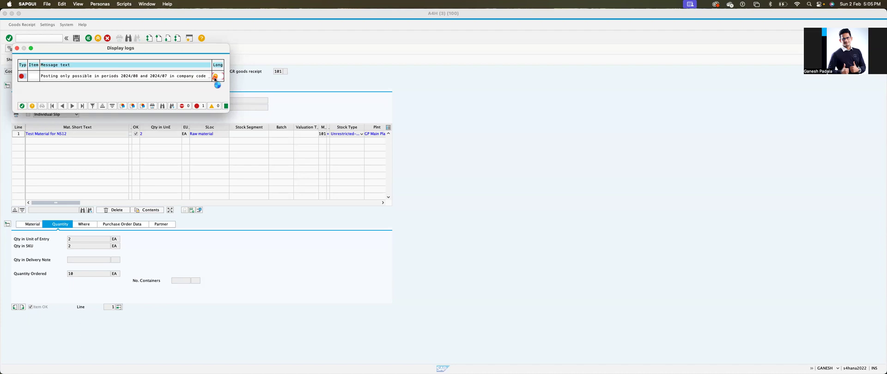
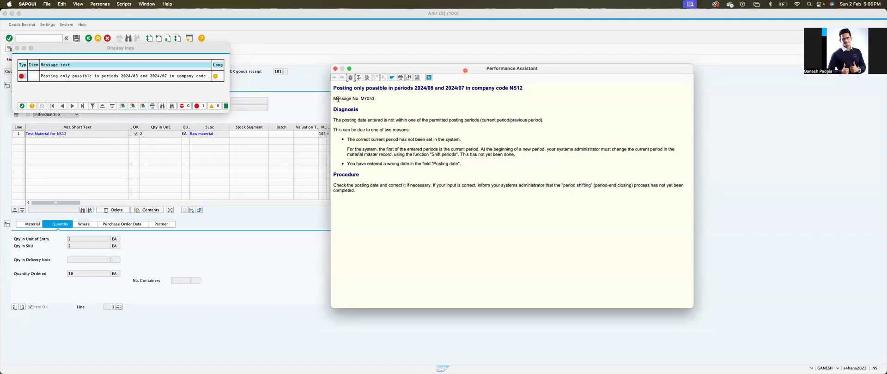
click(336, 68)
click(22, 106)
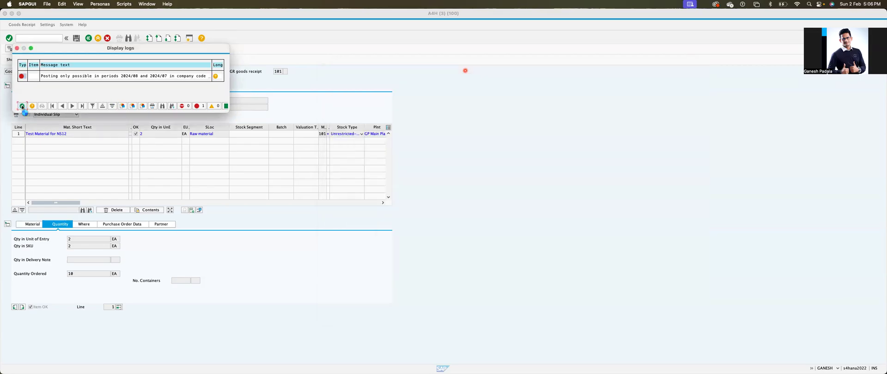
- Look up the current and previous posting periods of company code NS12 in transaction MMRV
click(37, 41)
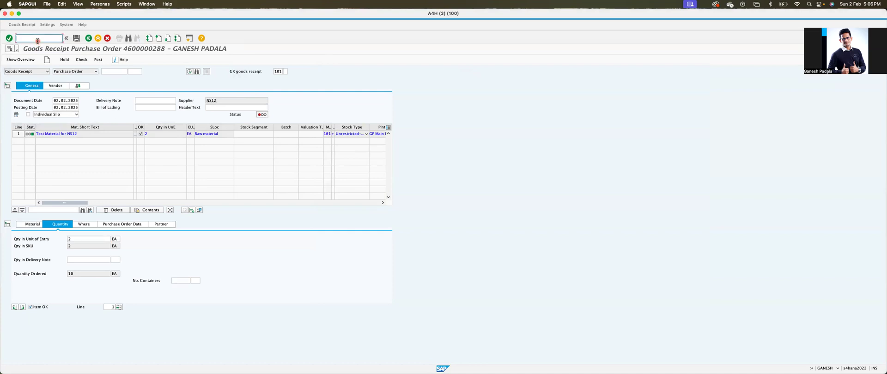
text(/NMMRV)
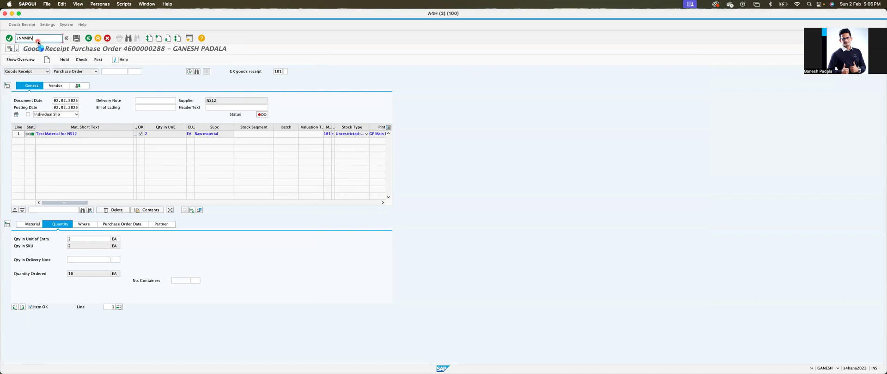
key(Return)
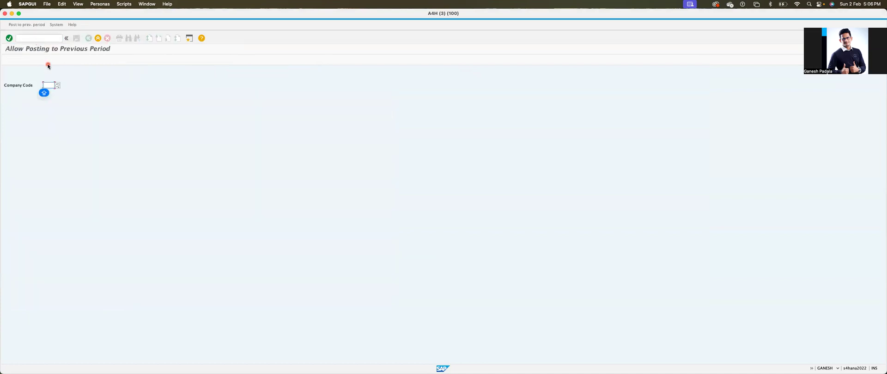
text(NS)
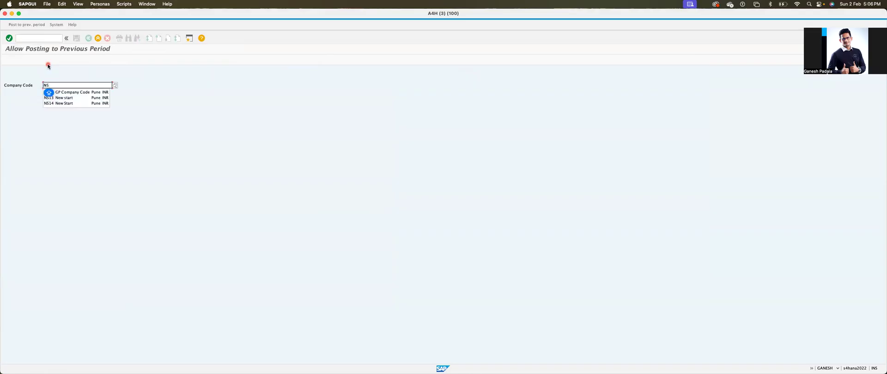
click(77, 92)
key(Return)
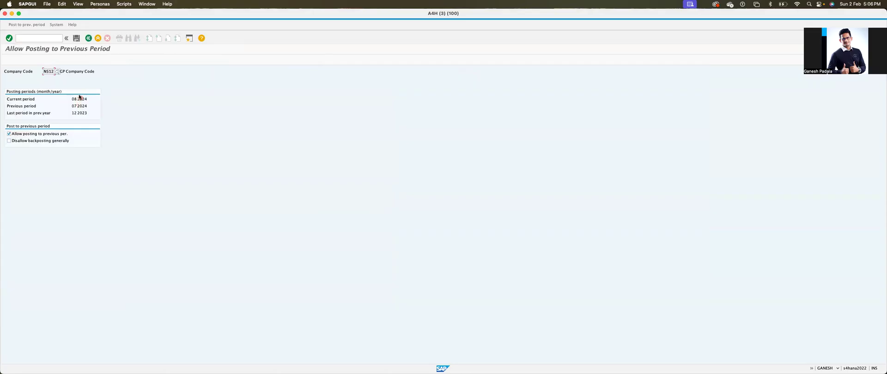
click(72, 99)
- Open transaction MMPV and set both the from and to company code to NS12
click(36, 37)
text(/NMMPV)
key(Return)
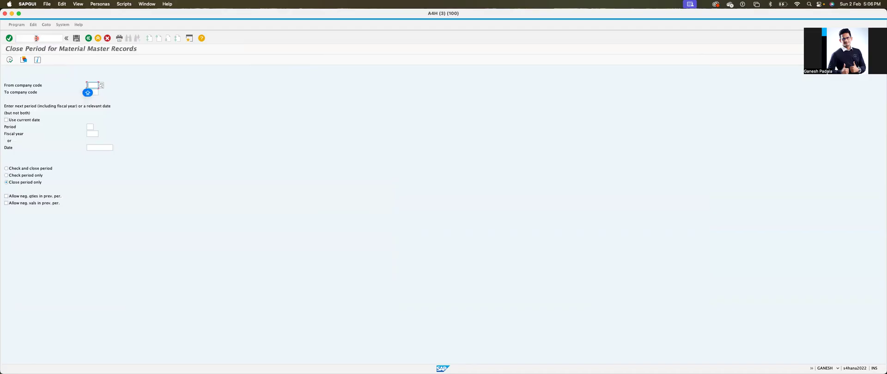
text(NS)
key(BackSpace)
key(BackSpace)
key(BackSpace)
key(BackSpace)
key(Tab)
text(NS12)
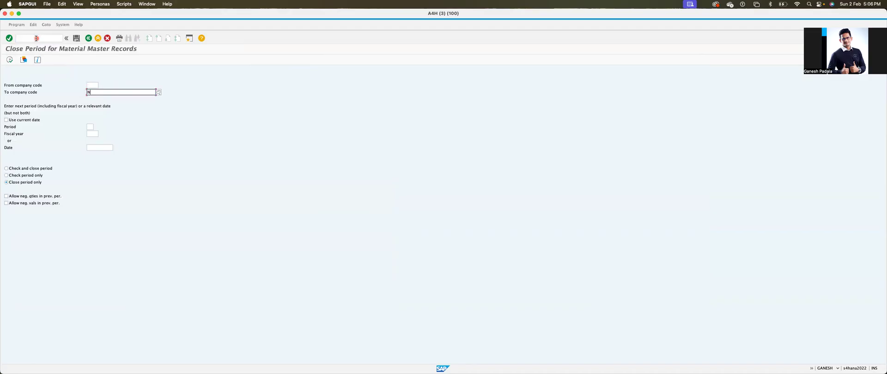
key(shift+Tab)
key(shift+Tab)
text(N)
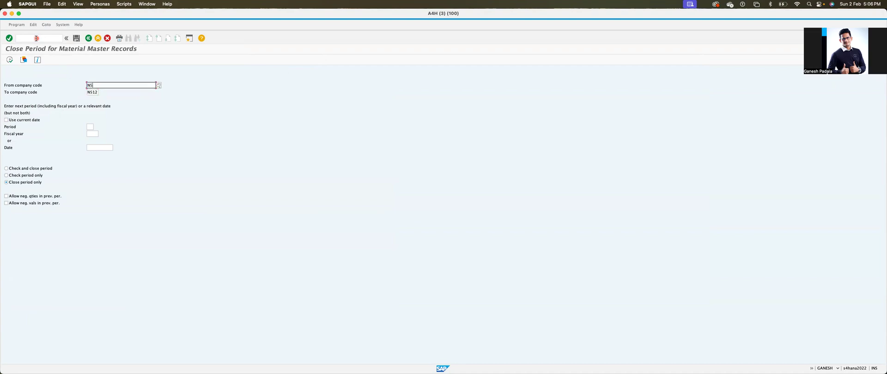
key(Return)
key(Tab)
key(Tab)
- Try to close the material period using the date 02.02.2025, and return to the selection screen
click(101, 147)
text(020)
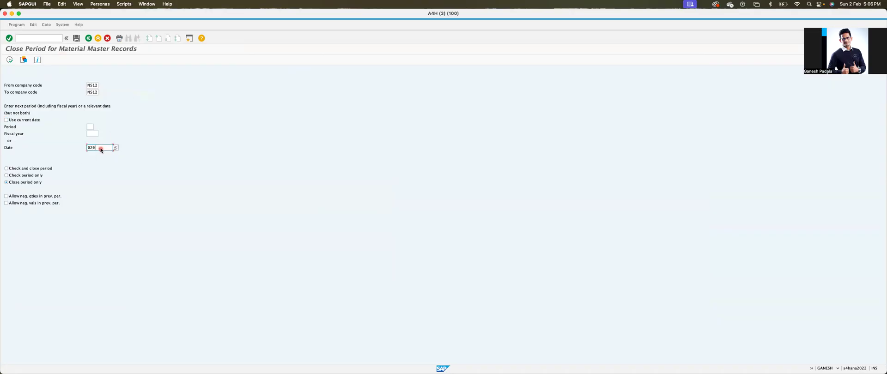
key(Caps_Lock)
text(2.2025)
key(Return)
click(9, 60)
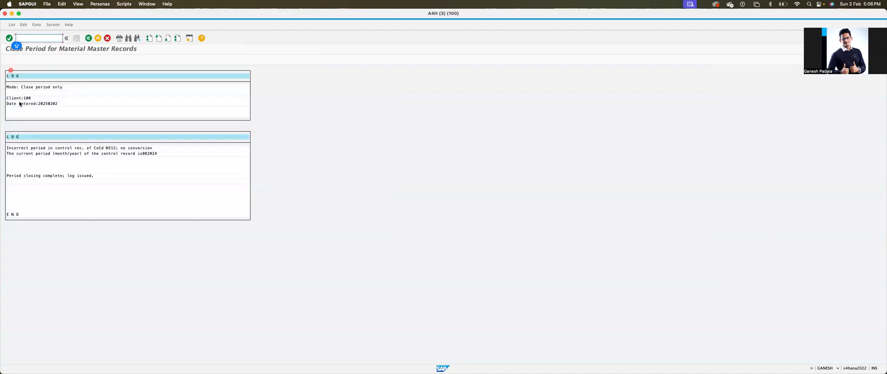
click(91, 39)
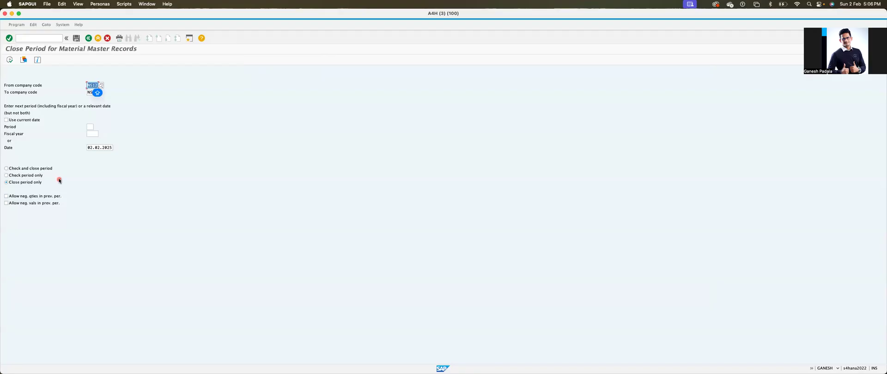
- Clear the date, enter period 09 and fiscal year 2024, and run the period closing for NS12
click(98, 148)
key(super+a)
key(BackSpace)
click(98, 134)
click(90, 127)
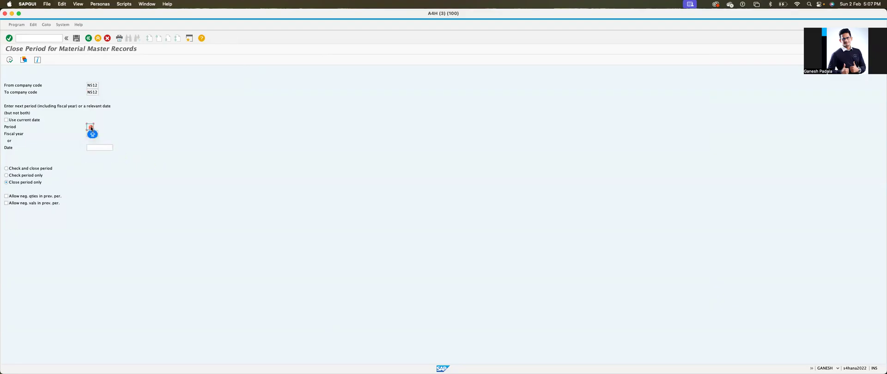
text(022024)
key(Return)
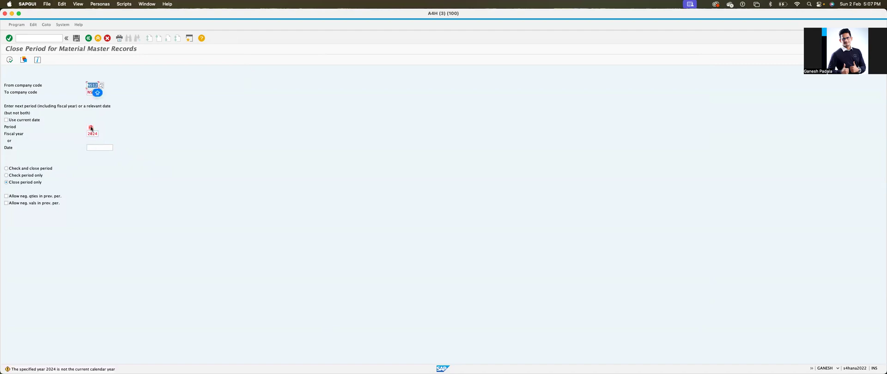
click(9, 60)
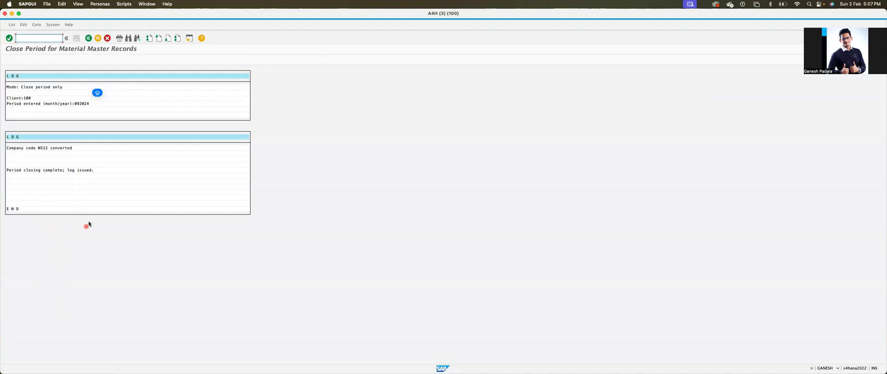
- Open transaction MMRV in a new session and display the posting periods of company code NS12
text(/OM)
click(48, 45)
key(Return)
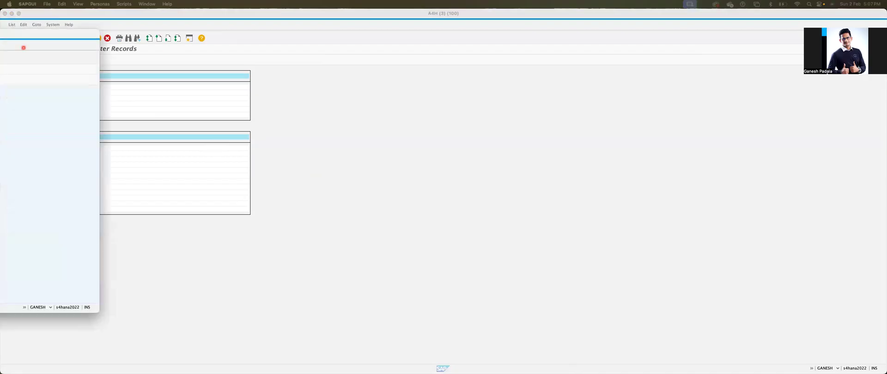
key(Return)
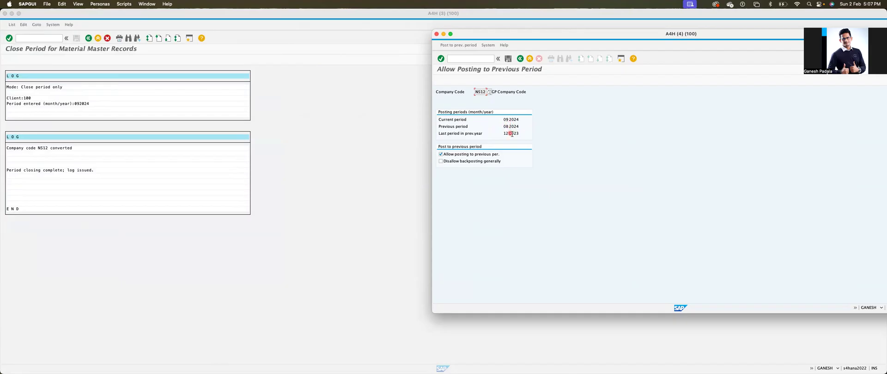
- Return to the main session, open transaction MIGO and load the copied purchase order number again
click(34, 40)
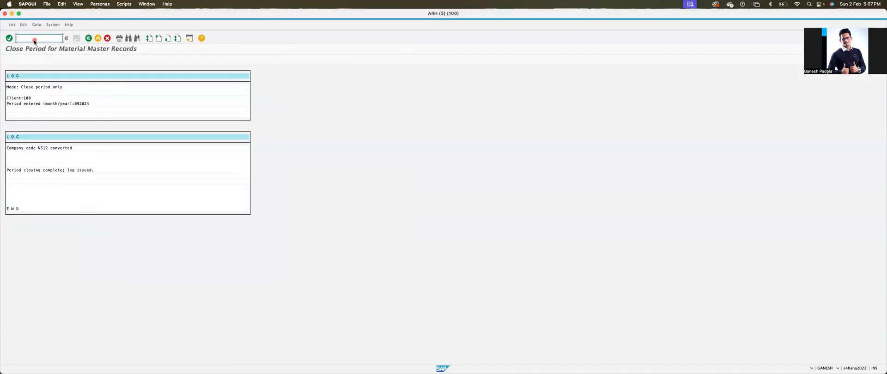
text(/NMIGO)
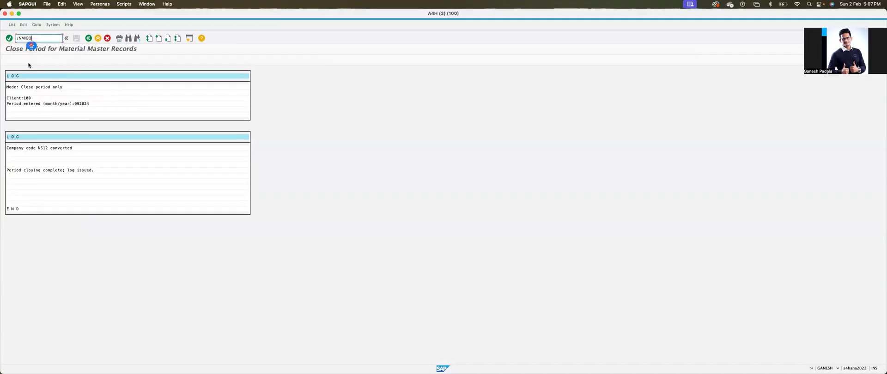
key(Return)
click(111, 73)
key(super+v)
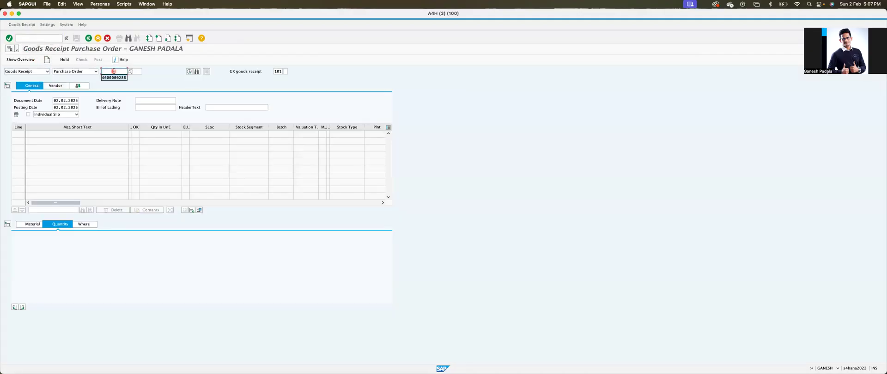
key(Return)
- Set the quantity in unit of entry to 2, mark the item as OK, check the receipt, and dismiss the log
click(79, 239)
text(2)
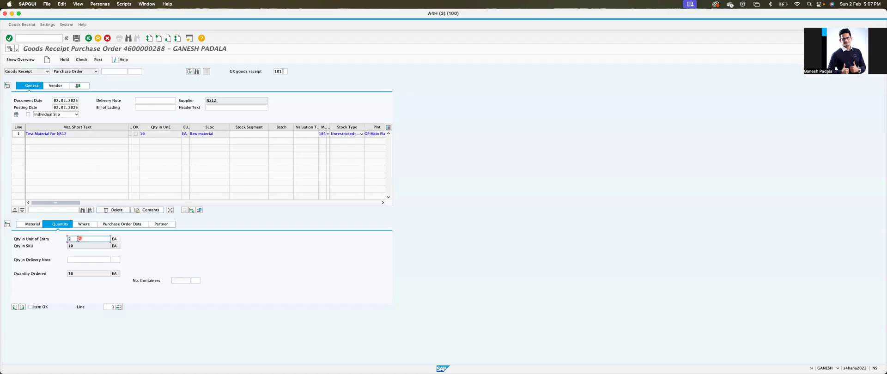
click(34, 307)
click(82, 60)
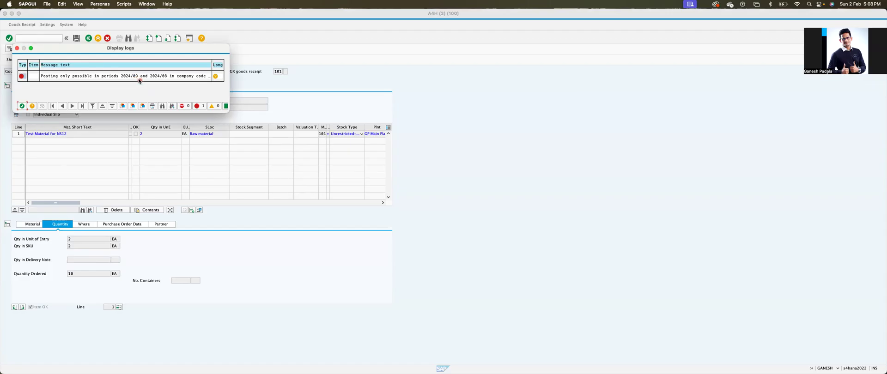
click(22, 106)
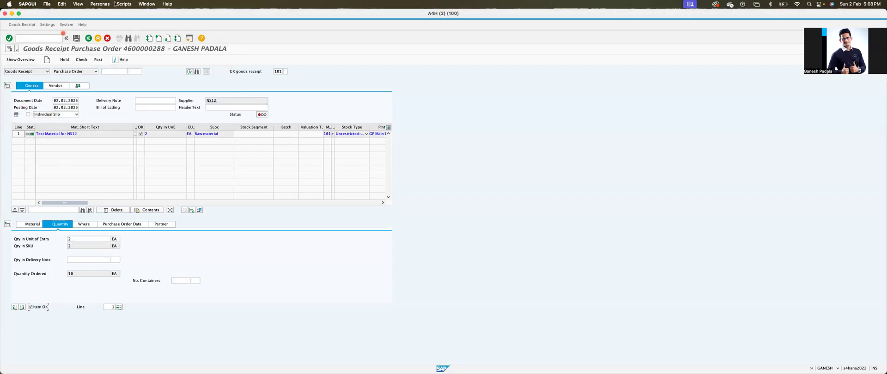
- Minimize the goods receipt window and examine the NS12 posting periods in the other session
click(12, 13)
click(511, 126)
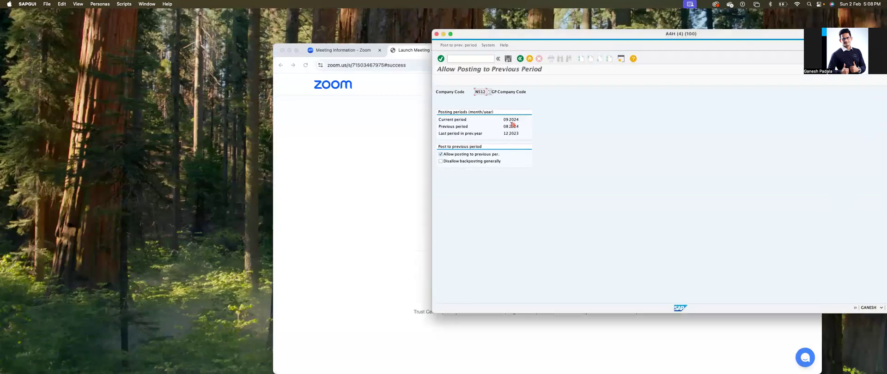
- Restore the minimized main session and place its window beside the NS12 posting periods session
click(458, 61)
click(15, 219)
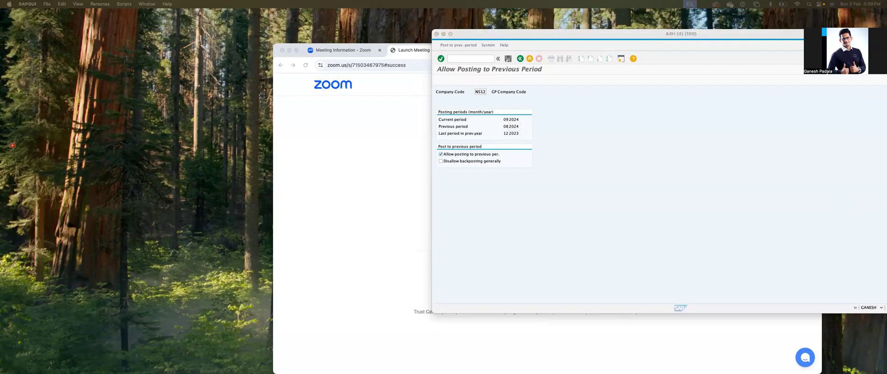
drag(0, 76, 218, 25)
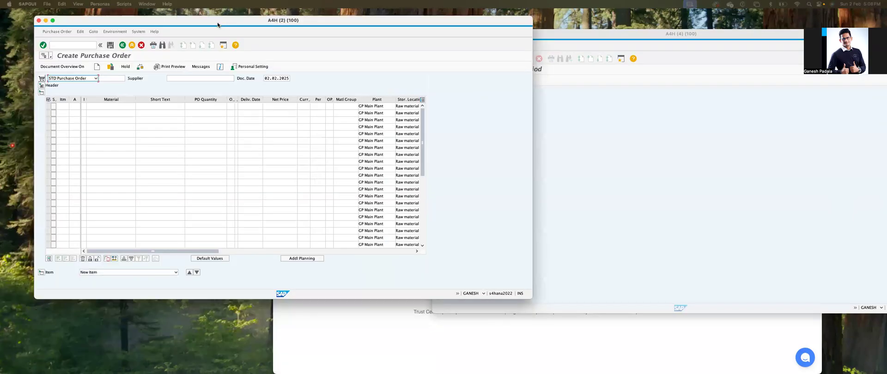
click(53, 44)
text(/NMIGO)
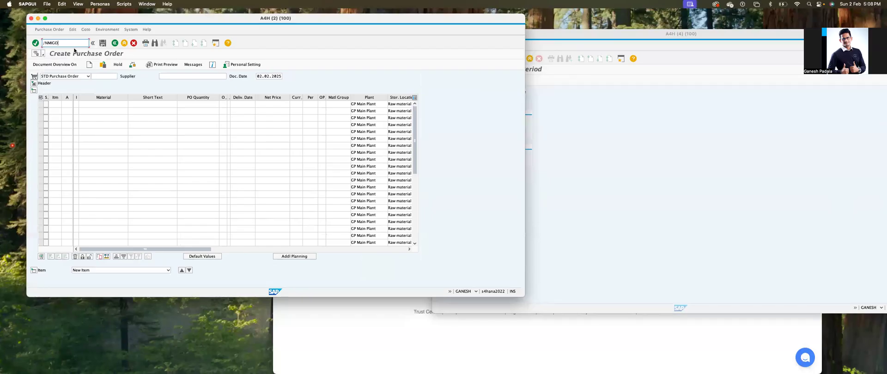
key(BackSpace)
key(BackSpace)
key(BackSpace)
text(MRV)
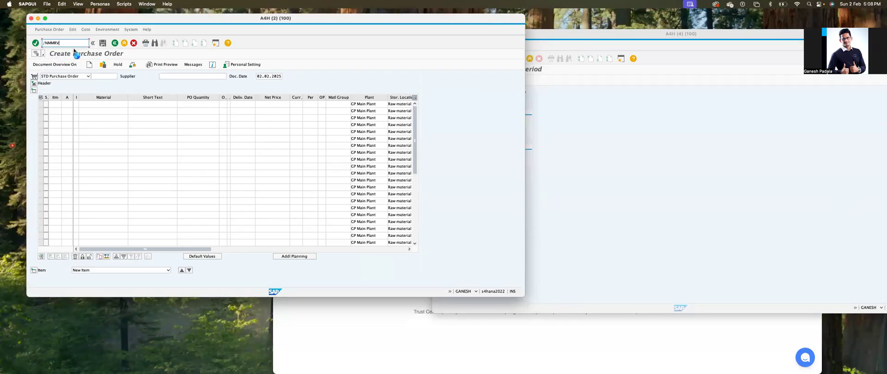
key(Return)
- Open transaction MMPV and set both the from and to company code to NS12
click(63, 43)
text(/NMMPV)
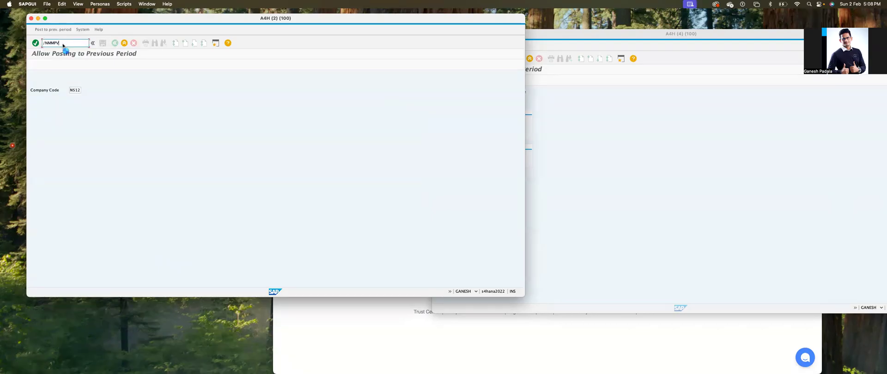
key(Return)
text(NS12)
key(Tab)
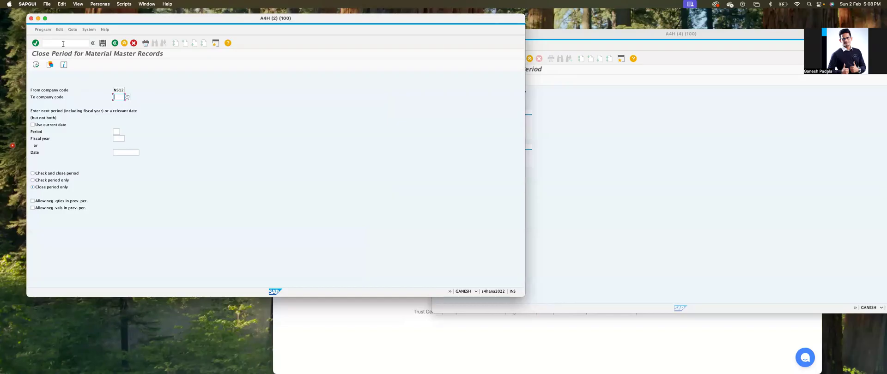
text(NS12)
key(Tab)
- Close the material period with period 10 and fiscal year 2024, and return from the log to the selection screen
click(117, 131)
text(10)
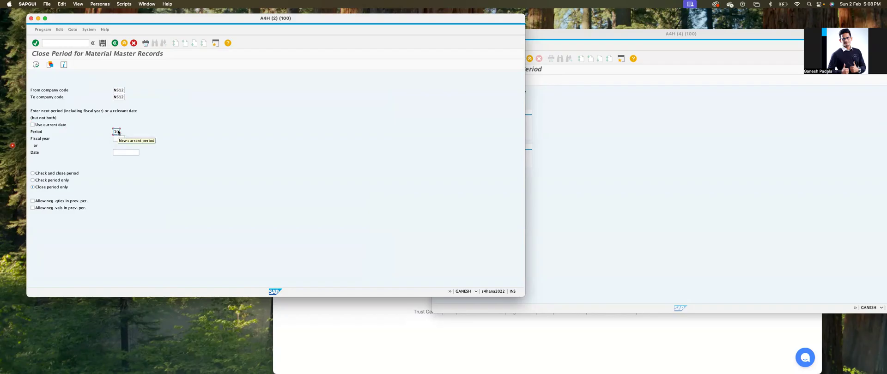
text(2024)
key(Return)
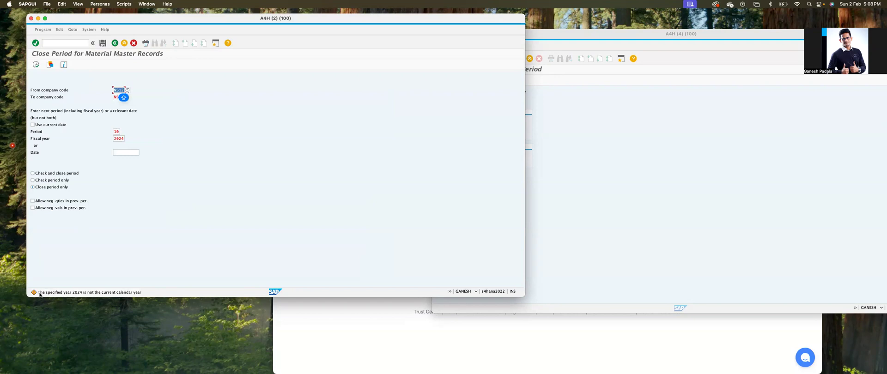
click(36, 66)
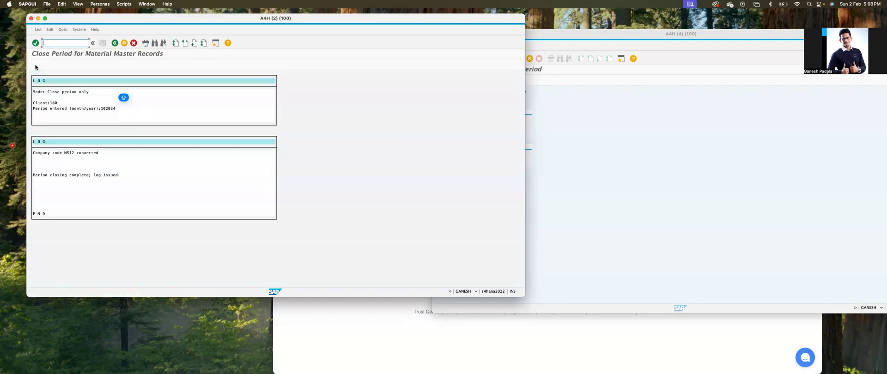
click(114, 43)
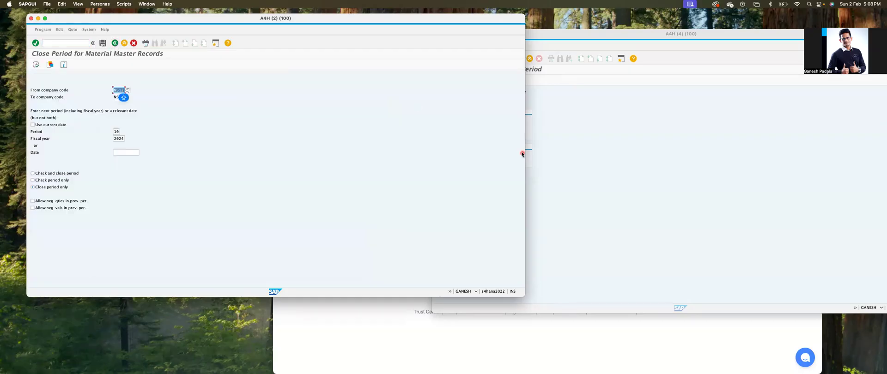
- Reload the posting periods of company code NS12 in the other session to check the current period
click(572, 146)
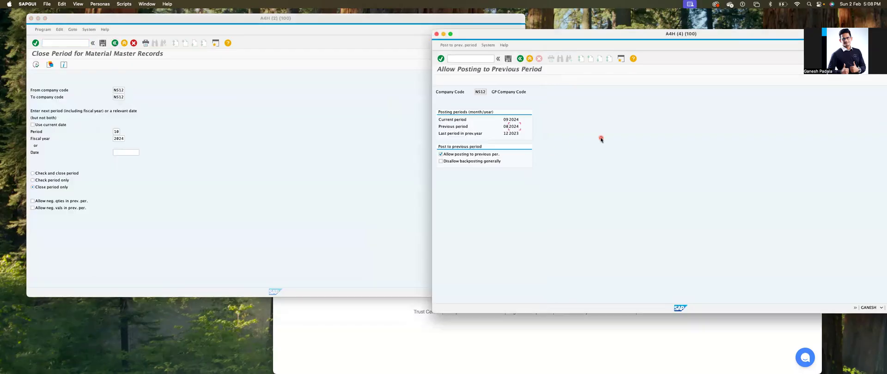
click(520, 59)
key(Return)
- Set the period to 11 in the main session and execute the period closing for NS12
click(118, 132)
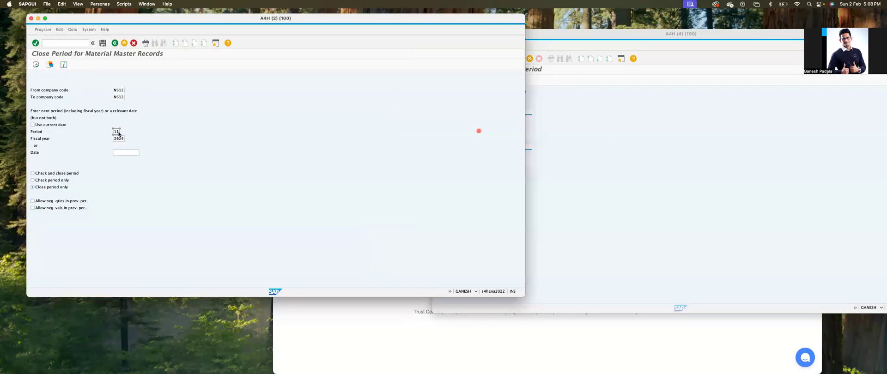
text(11)
click(36, 65)
click(36, 65)
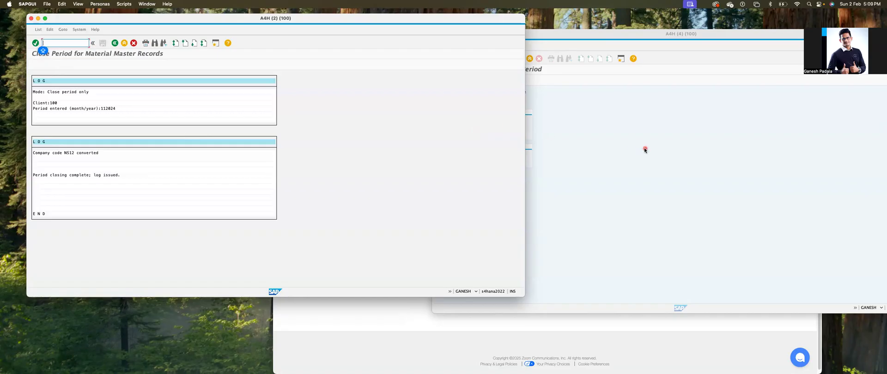
- Redisplay the NS12 posting periods in the other session to verify the second period closing
click(625, 142)
click(520, 58)
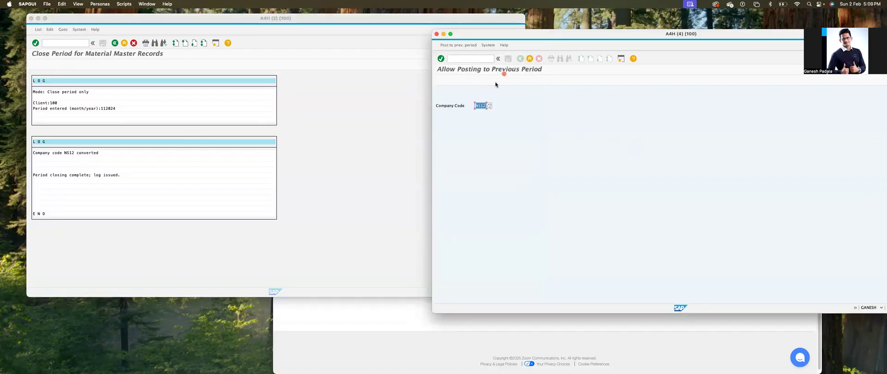
key(Return)
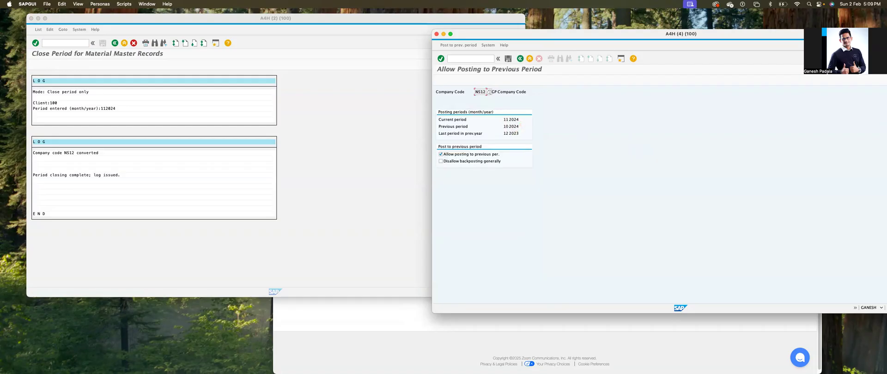
- Return to the main session, open transaction MIGO and load the copied purchase order number
click(73, 47)
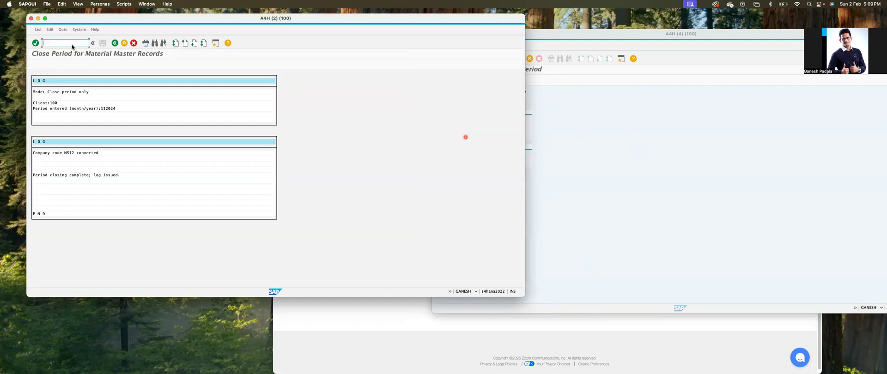
text(/NMIGO)
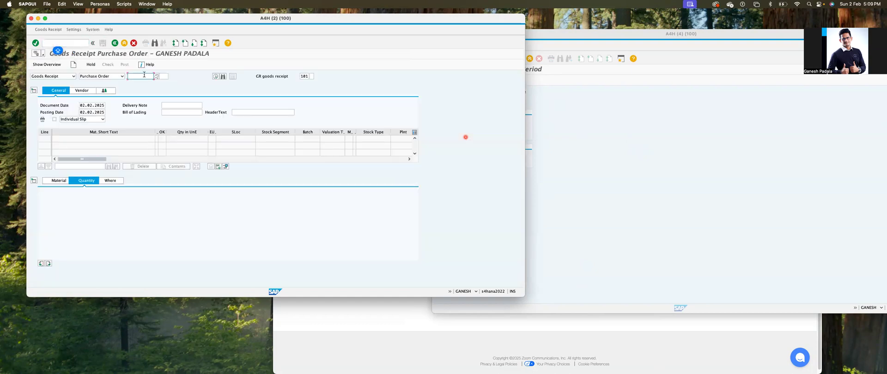
key(ctrl+v)
key(Return)
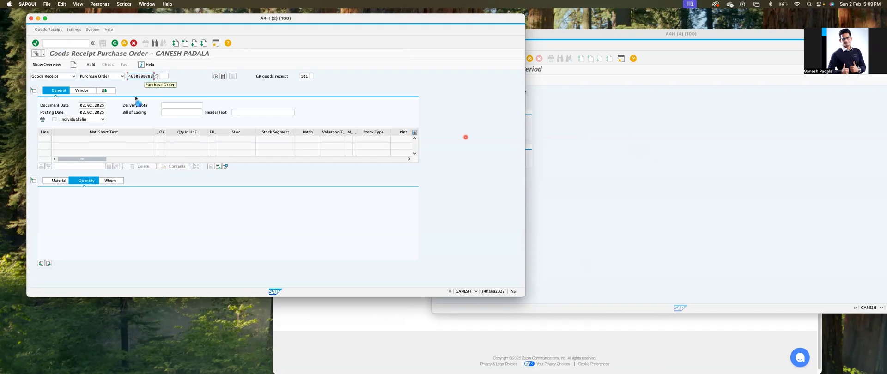
- Set the quantity in unit of entry to 2, mark the item as OK, check the receipt, and open the logged error's long text
double_click(115, 195)
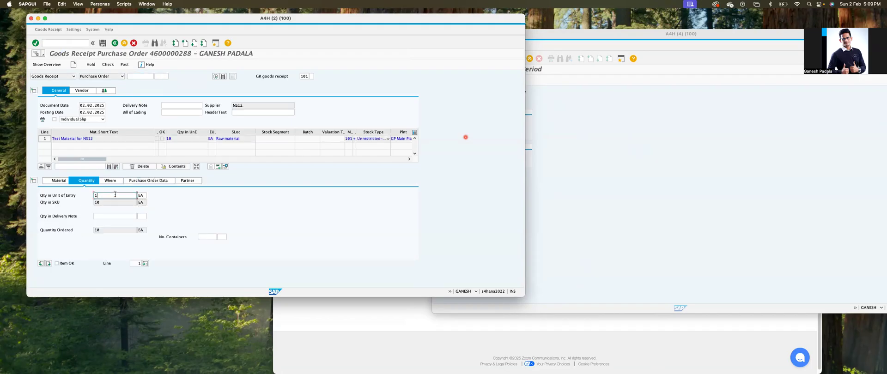
text(2)
key(Return)
click(56, 263)
click(45, 19)
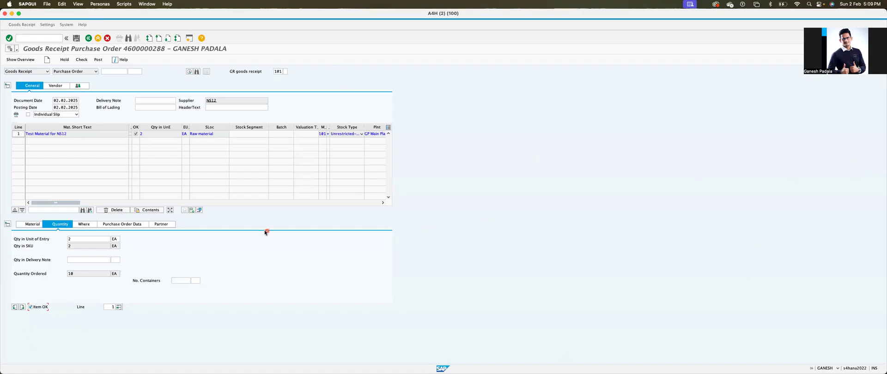
click(83, 61)
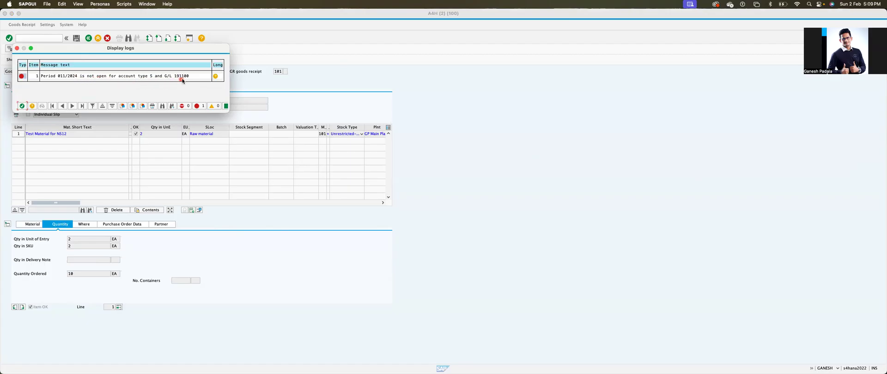
click(216, 77)
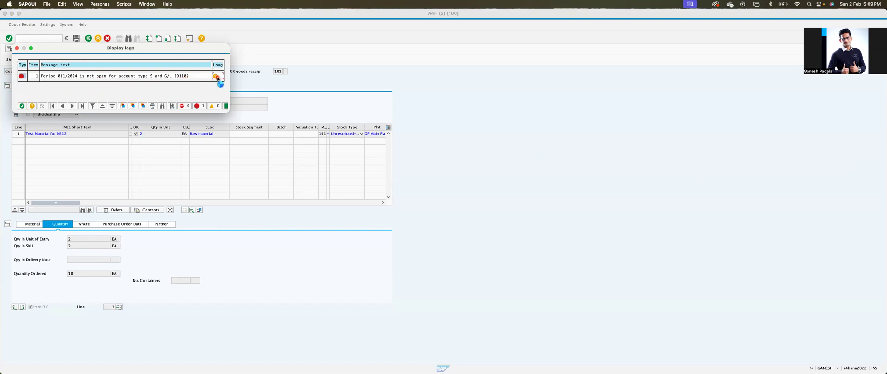
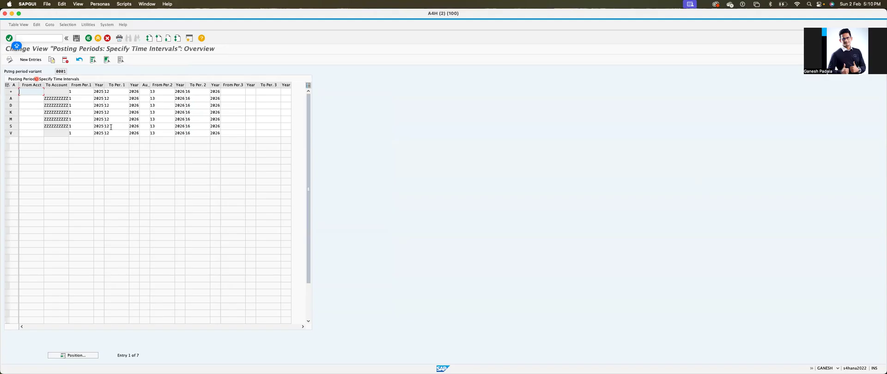
- Set the from-period 1 year to 2024 for every account type of posting period variant 0001 and save the entries
click(85, 125)
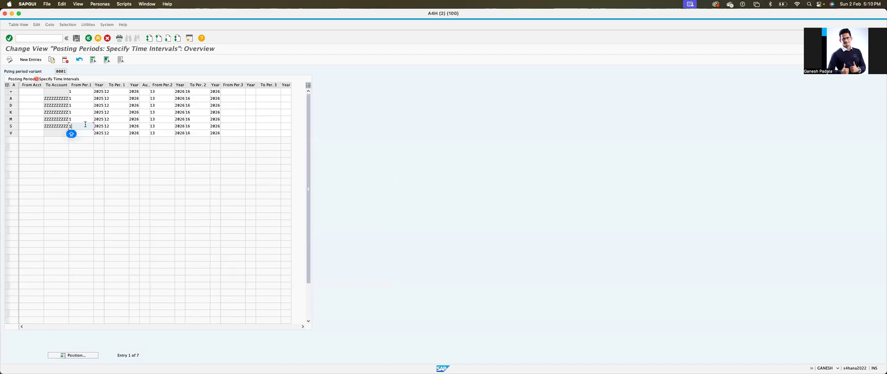
click(101, 98)
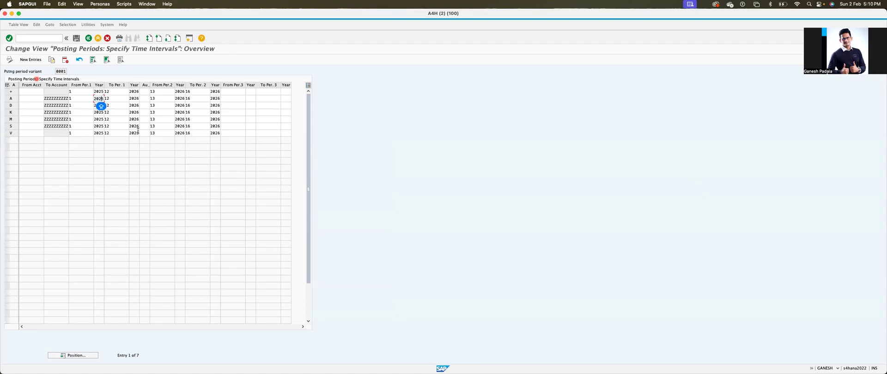
key(Up)
key(BackSpace)
key(Down)
key(BackSpace)
text(4)
key(Down)
key(Down)
key(BackSpace)
text(4)
key(Down)
key(BackSpace)
text(4)
key(Down)
key(BackSpace)
text(4)
key(Down)
key(BackSpace)
text(4)
key(shift+Home)
click(76, 38)
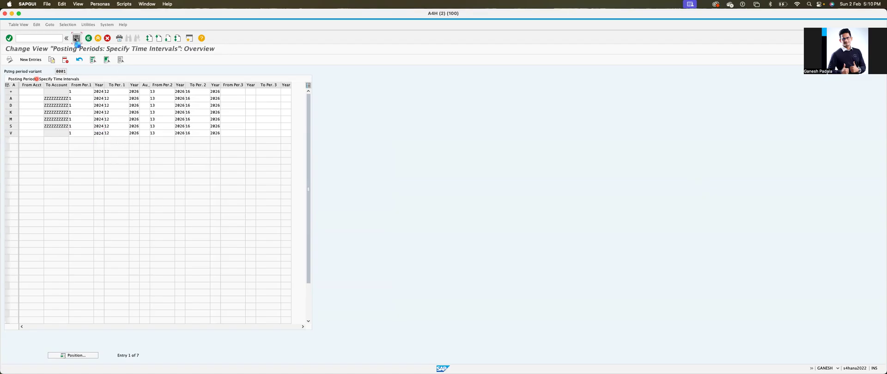
click(103, 79)
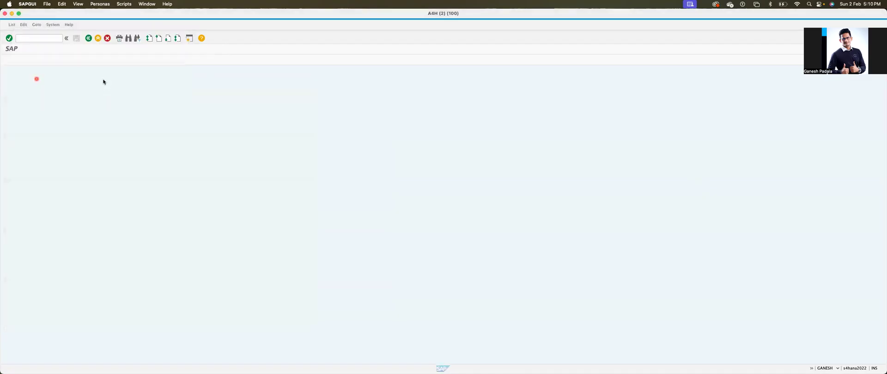
- Open transaction MIGO again from the posting periods table and load the copied purchase order number
text(/NMIGO)
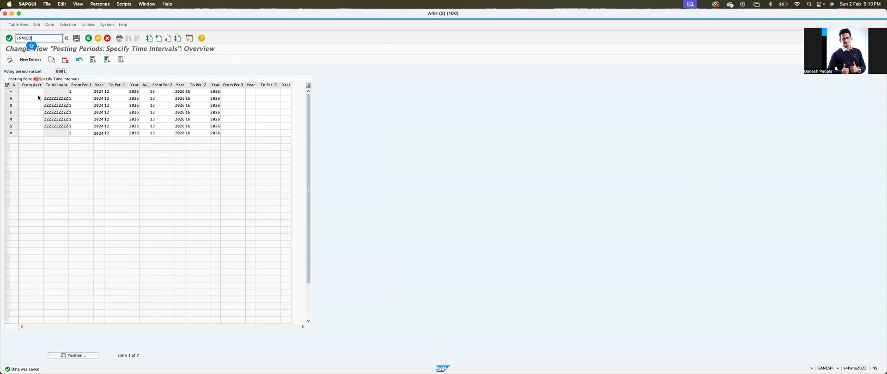
key(Return)
click(118, 72)
key(super+v)
key(Return)
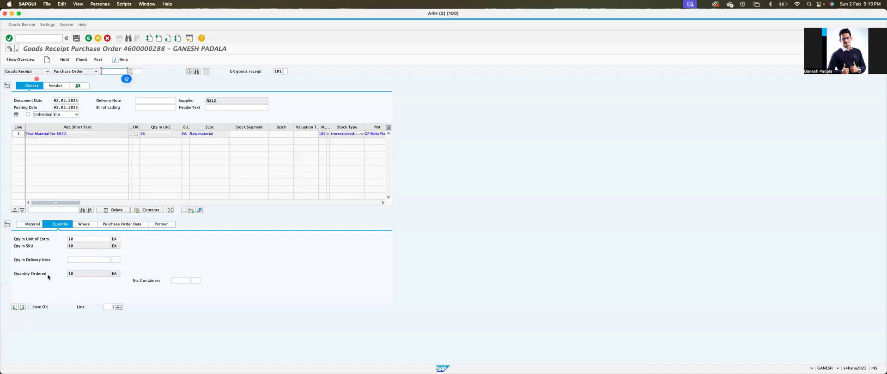
- Set the quantity in unit of entry to 2, mark the item as OK, check the receipt, and dismiss the log
double_click(81, 240)
text(2)
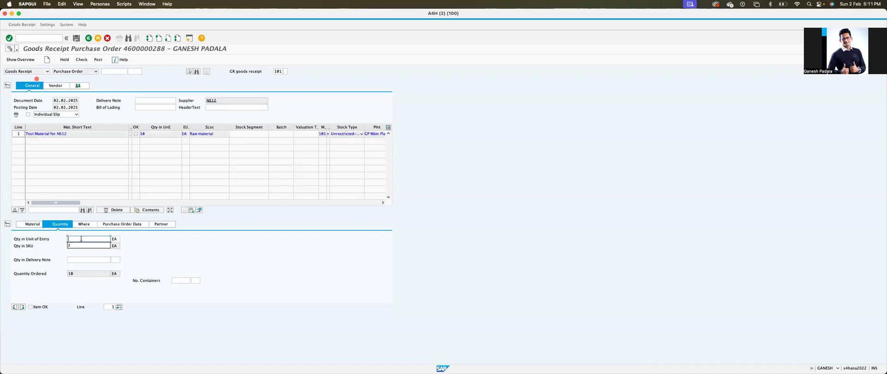
key(Return)
click(30, 307)
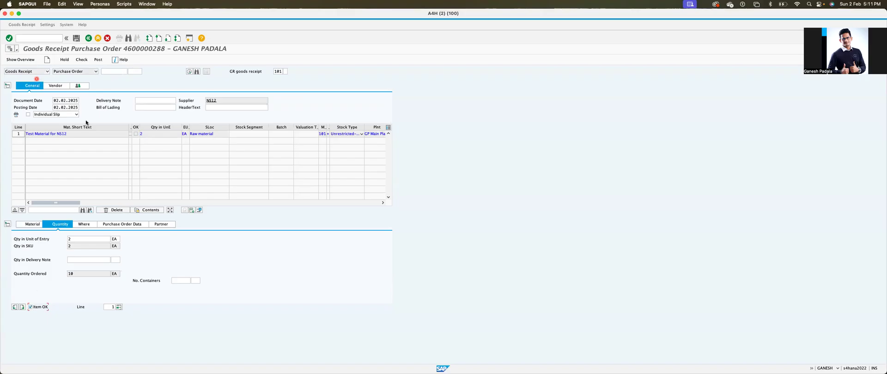
click(81, 60)
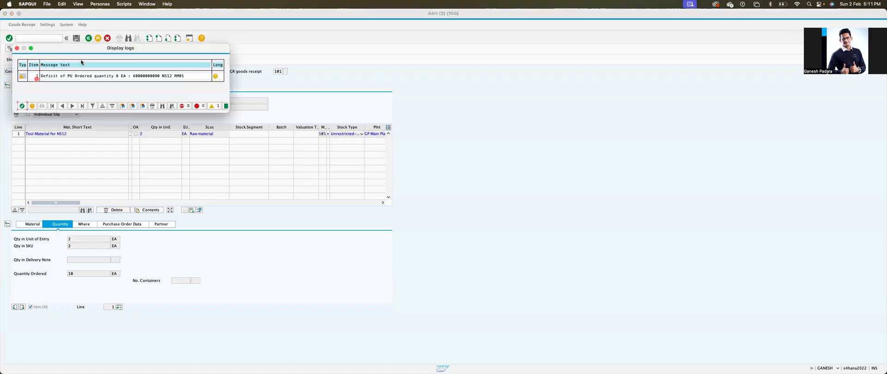
click(22, 107)
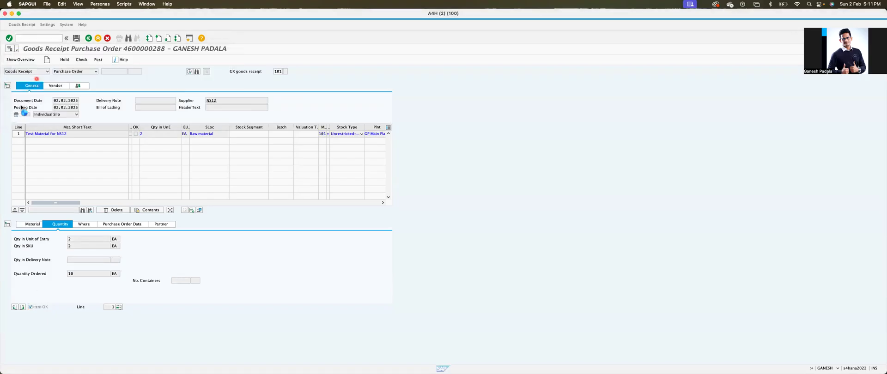
click(82, 63)
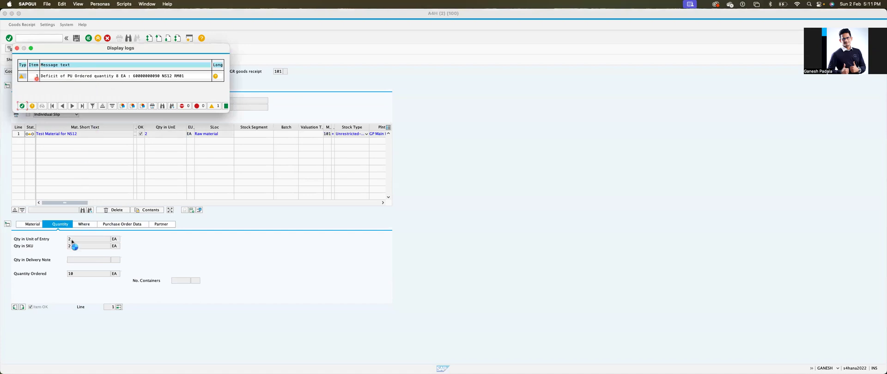
click(22, 106)
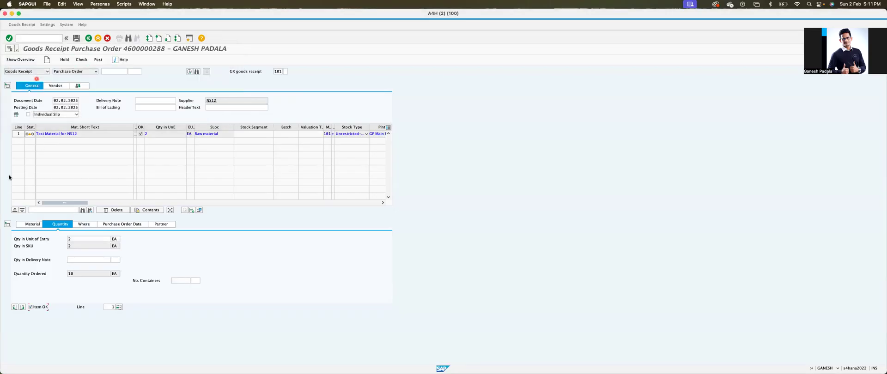
- Post the checked goods receipt of 2 EA and switch to the other session with the unposted goods receipt
click(76, 38)
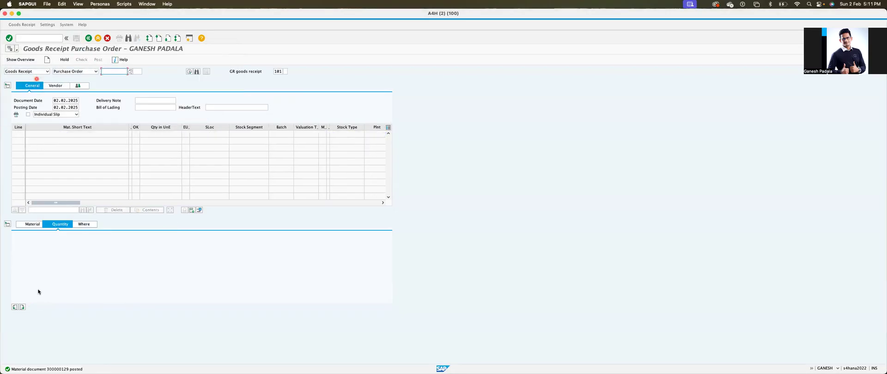
click(41, 38)
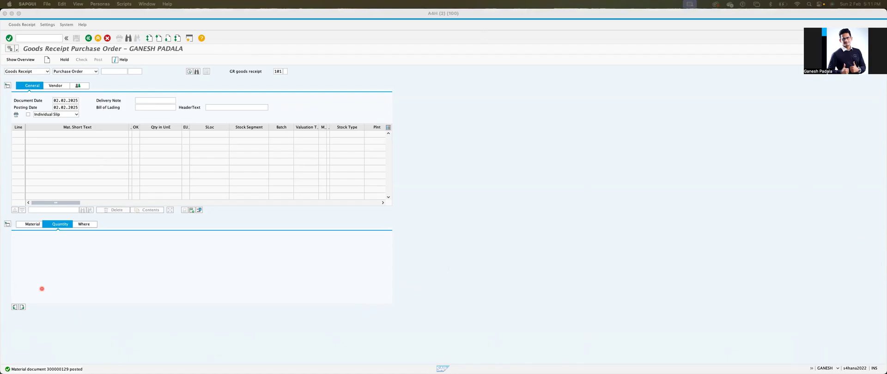
click(42, 289)
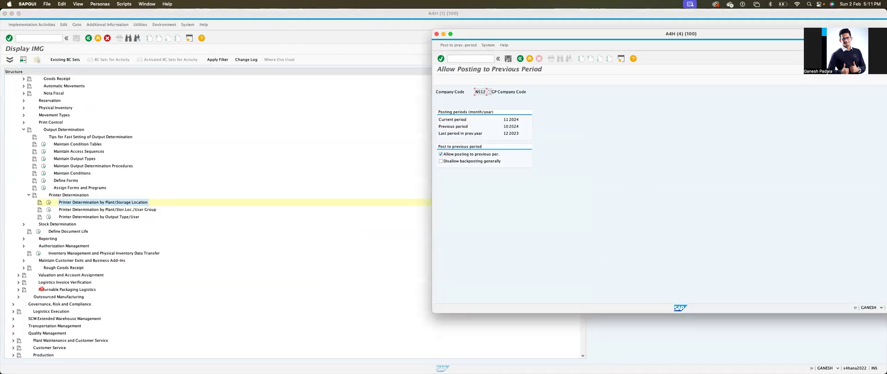
key(super+alt+m)
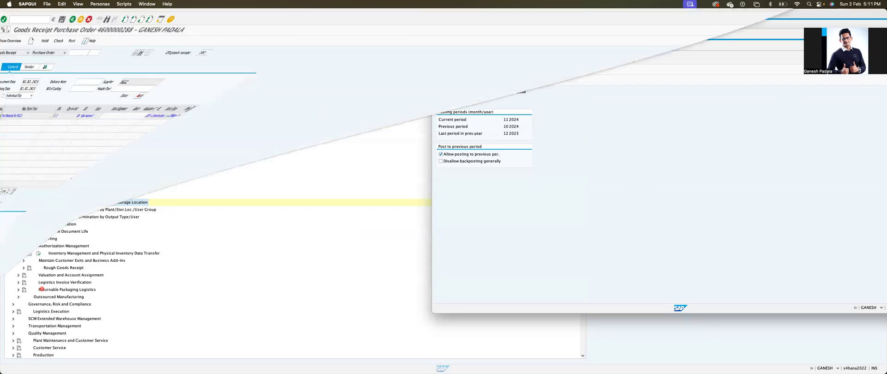
- Open transaction OB52 in place of the goods receipt and display the posting periods of variant 0001
click(49, 39)
text(/NOB52)
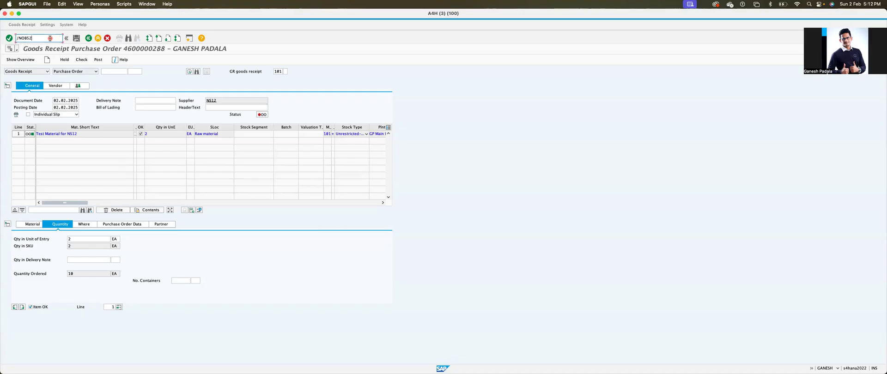
key(Return)
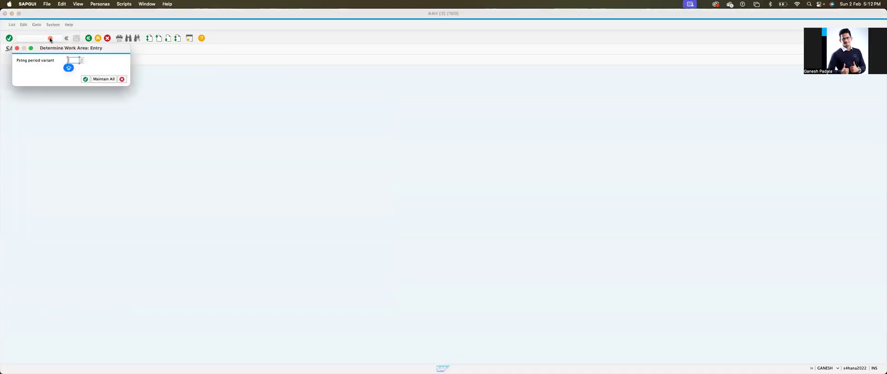
text(0000)
key(BackSpace)
text(1)
key(Caps_Lock)
key(Return)
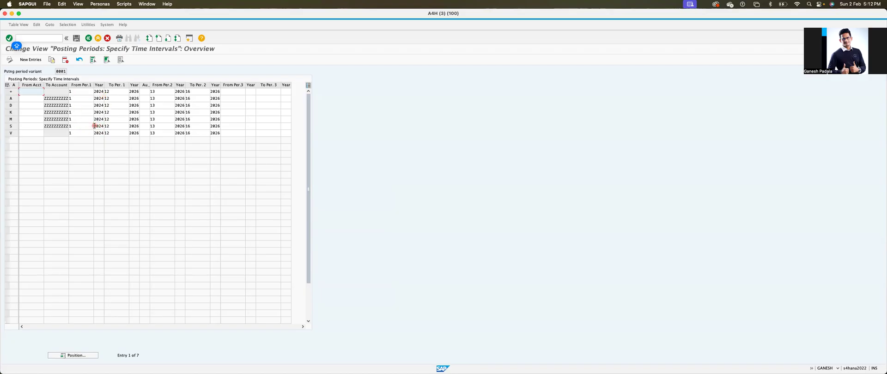
- Review the from-period 1 entry of account type S and leave the posting periods table for SAP Easy Access
click(75, 127)
key(Caps_Lock)
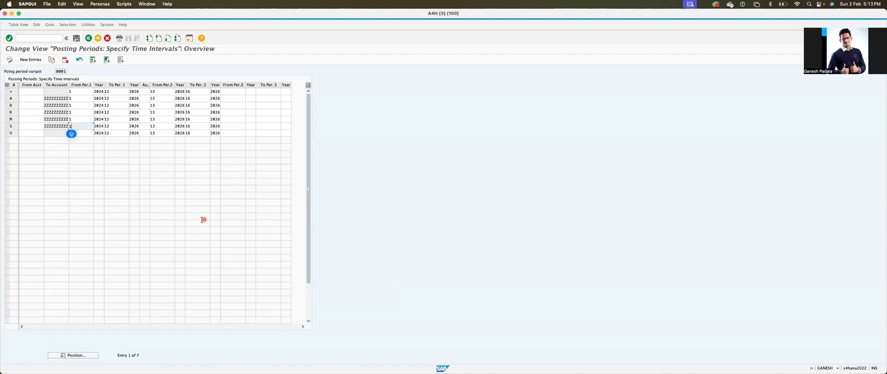
click(89, 39)
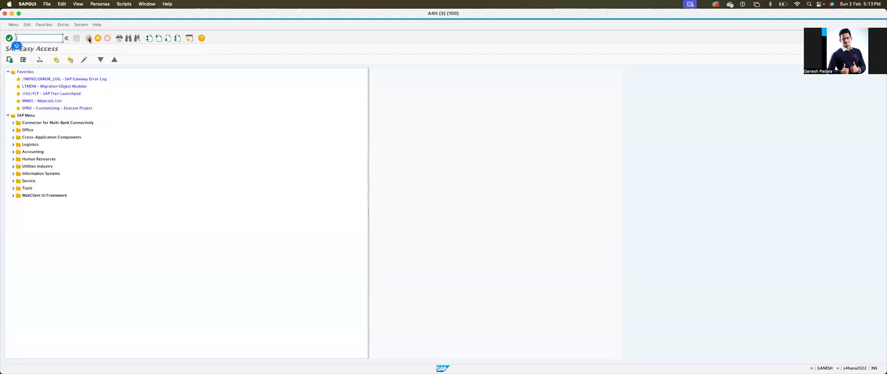